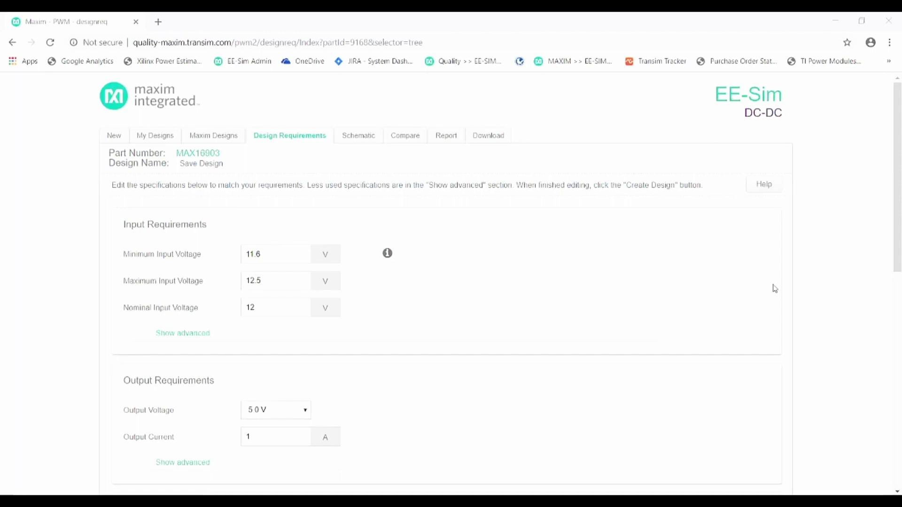
Step: Scroll to the bottom of the Design Requirements page and generate the MAX16903 design with Create Design
drag(900, 223, 899, 225)
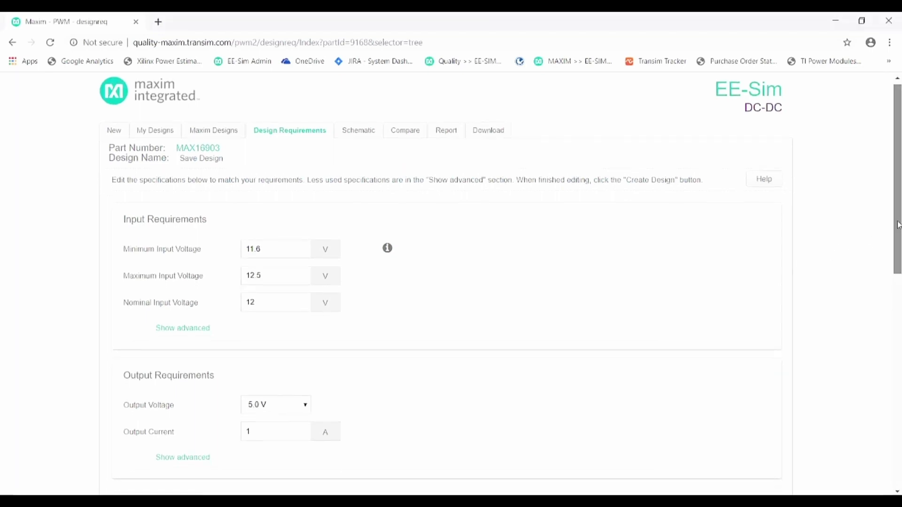
drag(899, 225, 899, 412)
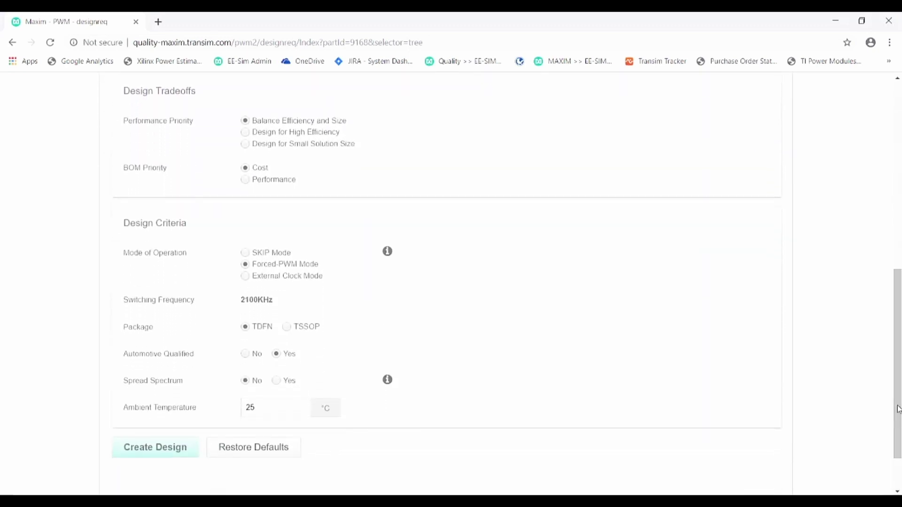
click(179, 449)
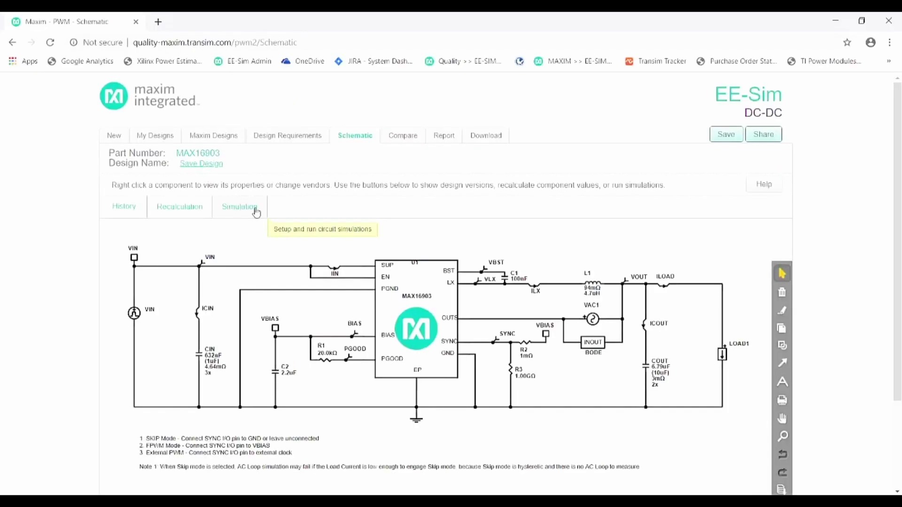
click(257, 212)
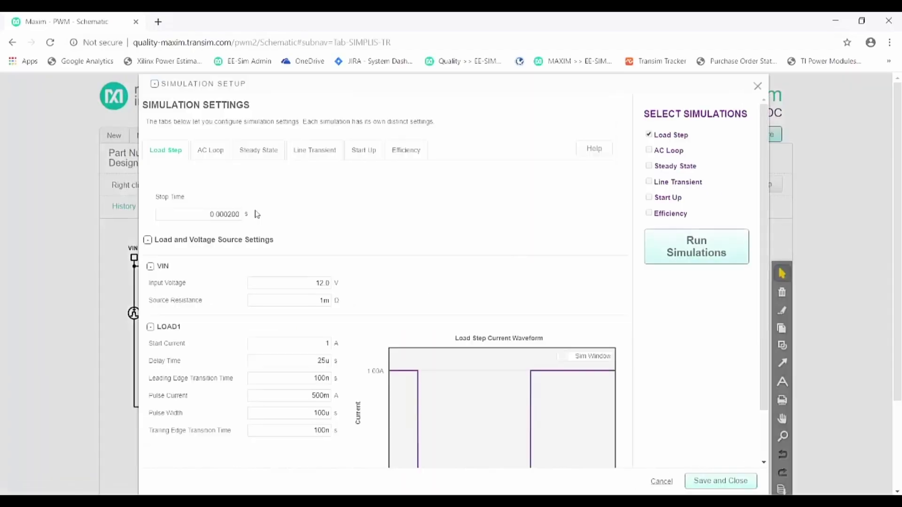
scroll(765, 245, down, 2)
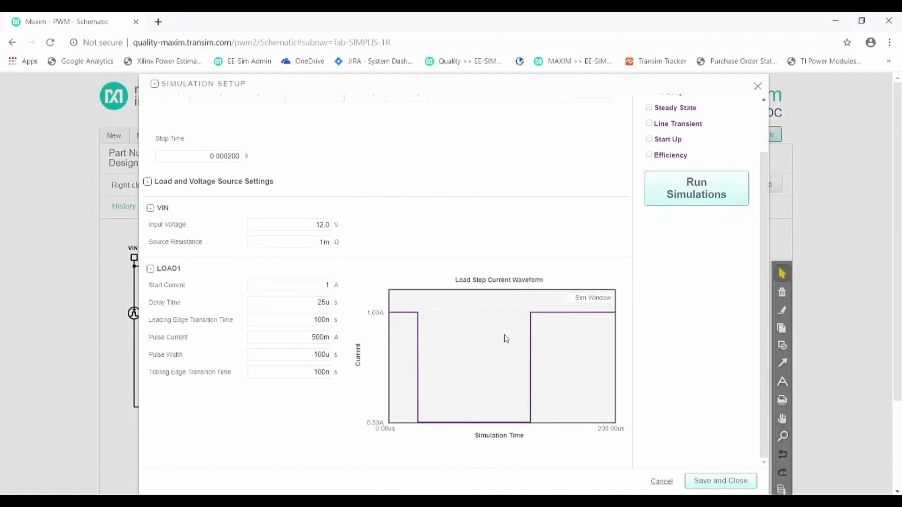
double_click(331, 338)
text(2)
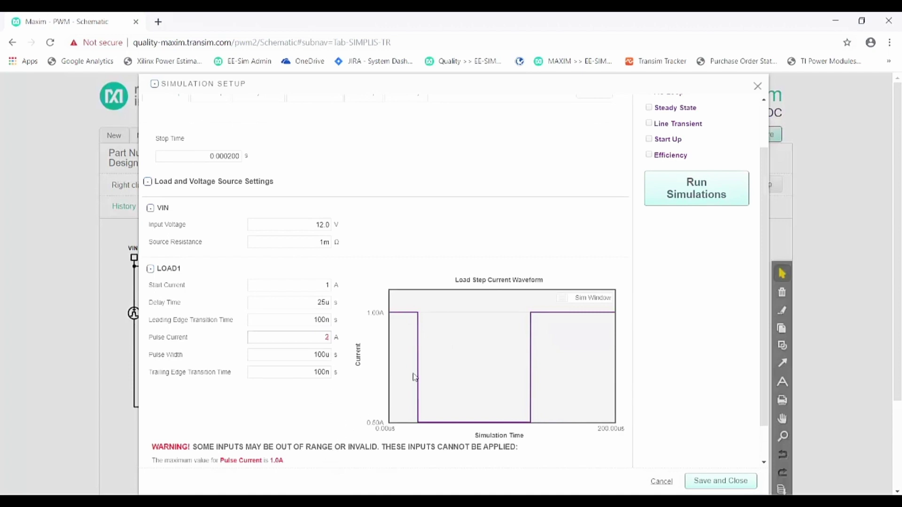
click(759, 87)
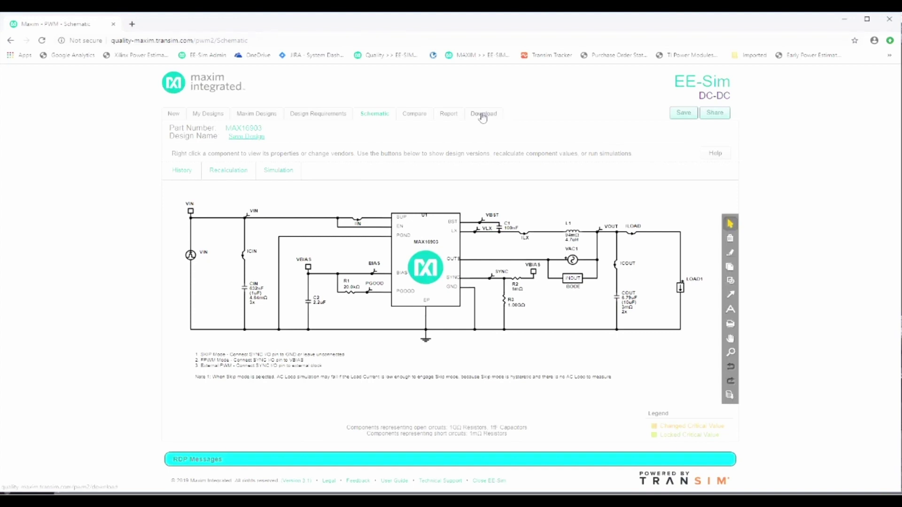
Step: From the Download tab, download the MAX16903 schematic configured for Load Step analysis
click(483, 114)
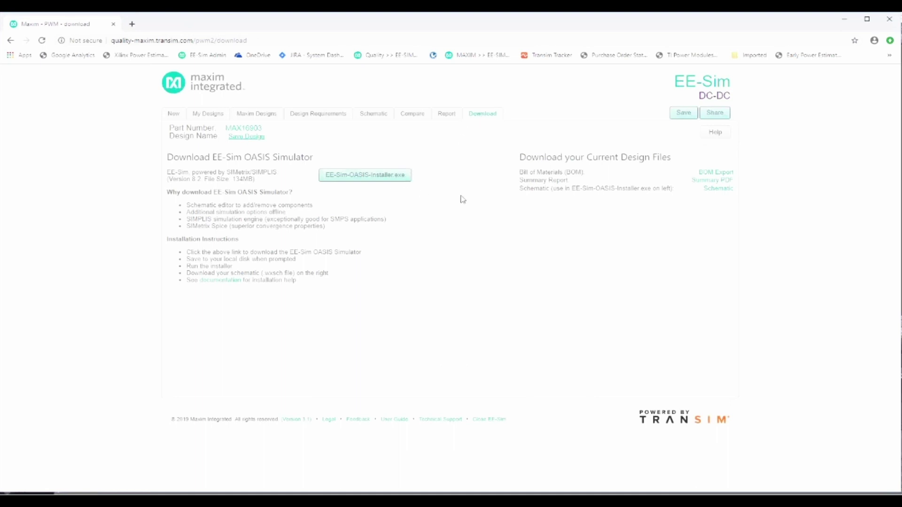
click(719, 189)
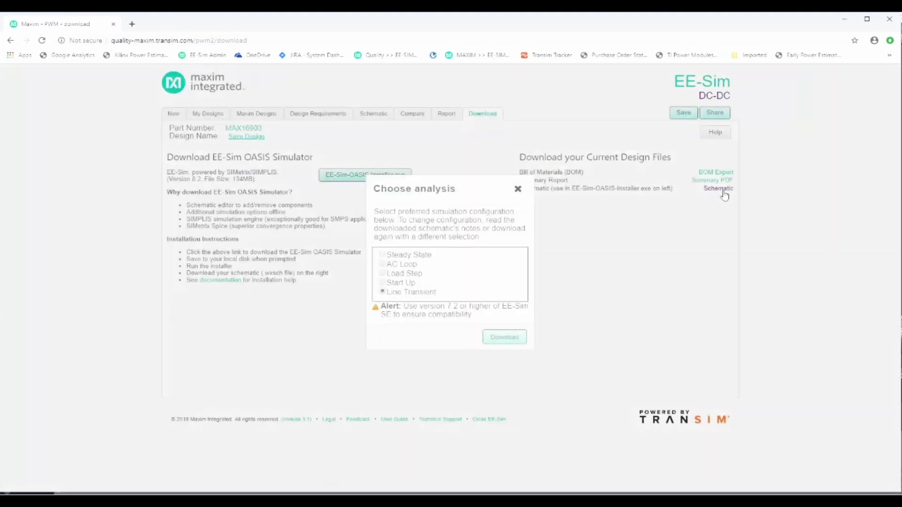
click(383, 289)
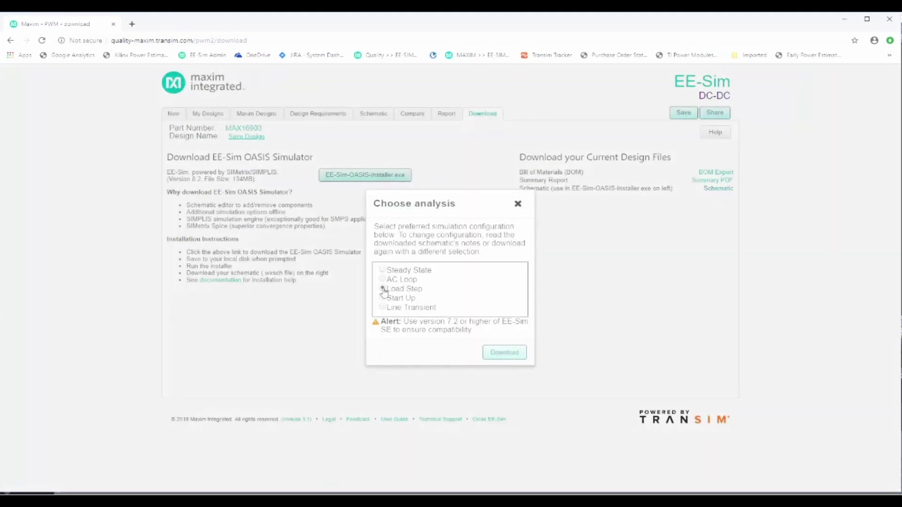
click(494, 356)
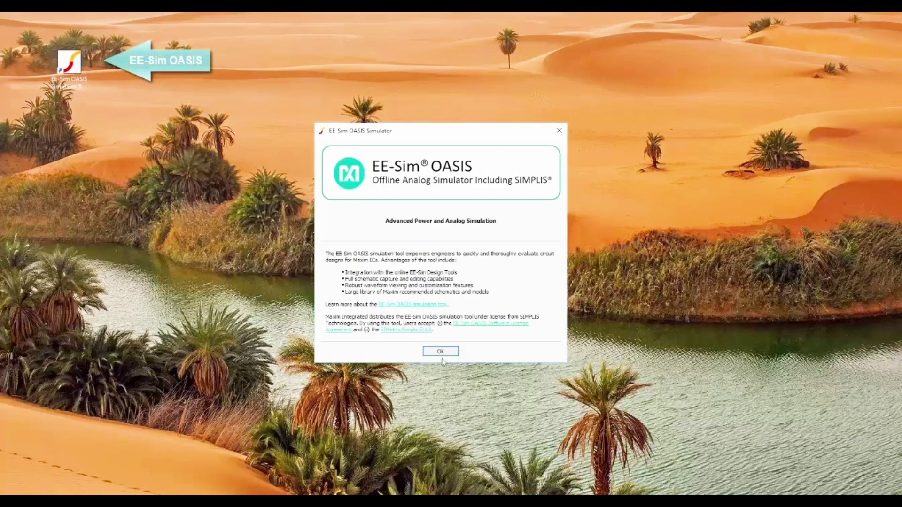
Step: Dismiss the welcome notice and browse Examples-82 > SIMPLIS > MAXIM > Step Down Converters
click(440, 350)
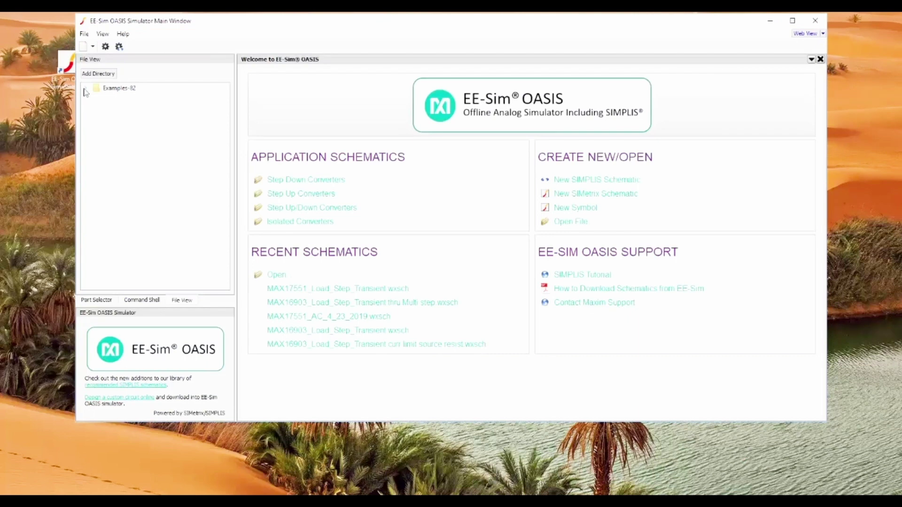
click(85, 89)
click(96, 109)
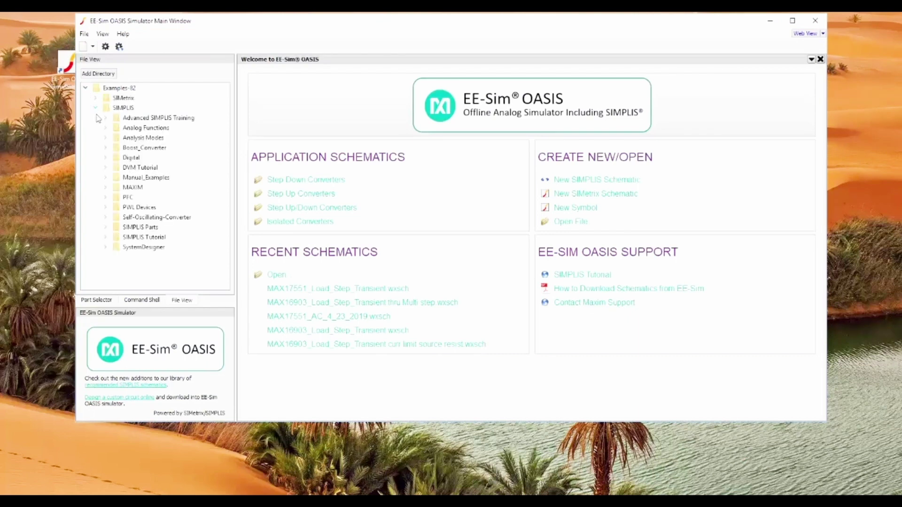
click(105, 188)
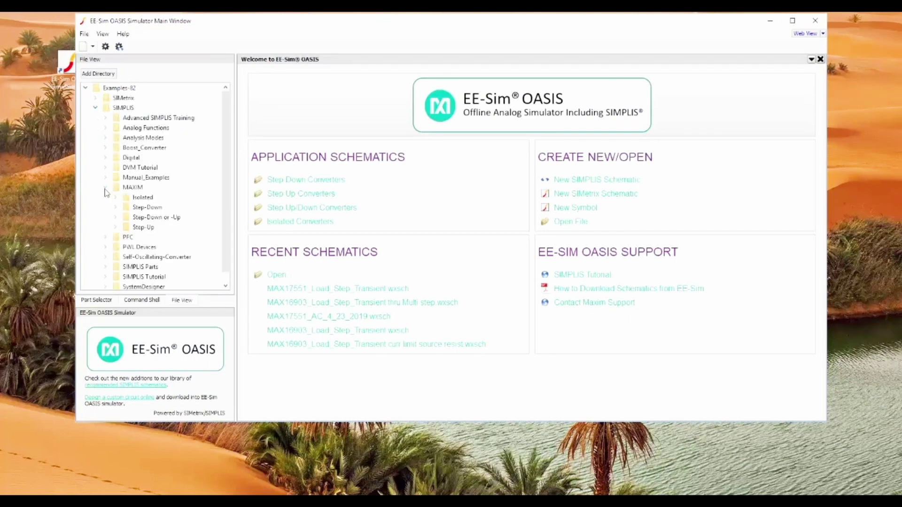
click(115, 218)
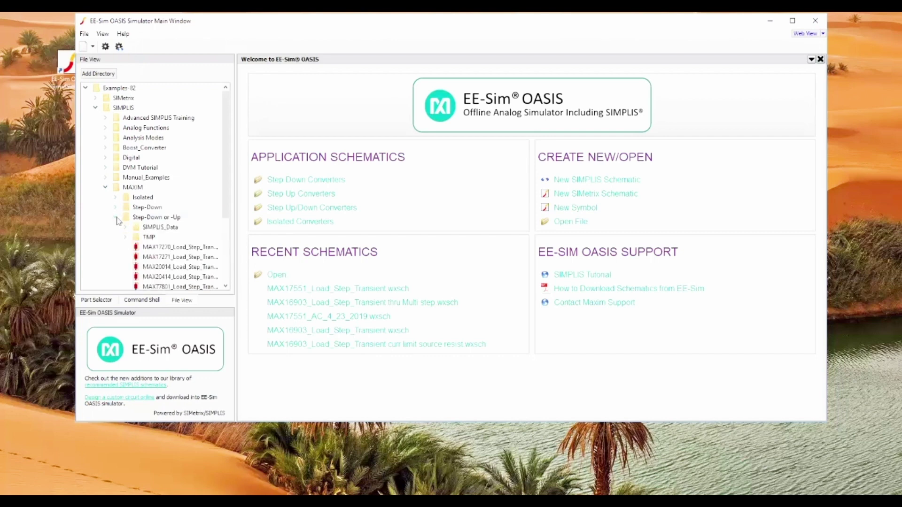
click(297, 182)
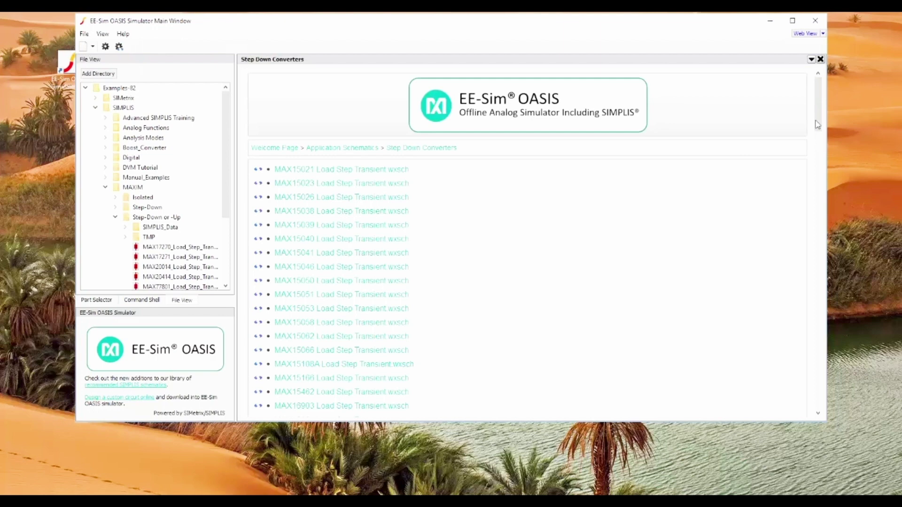
drag(818, 130, 818, 186)
Step: Open MAX16903_Load_Step_Transient.wxsch maximized, run the transient simulation, and view the VOUT waveform
click(346, 101)
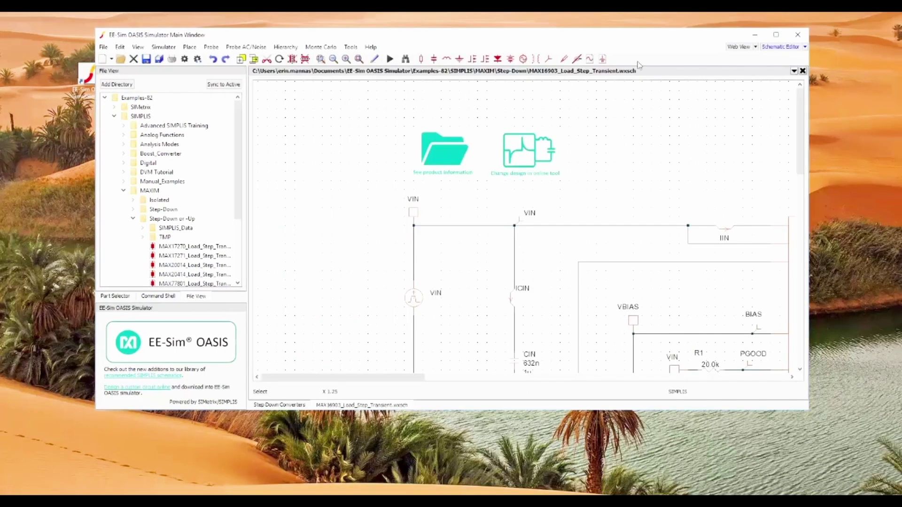
click(776, 34)
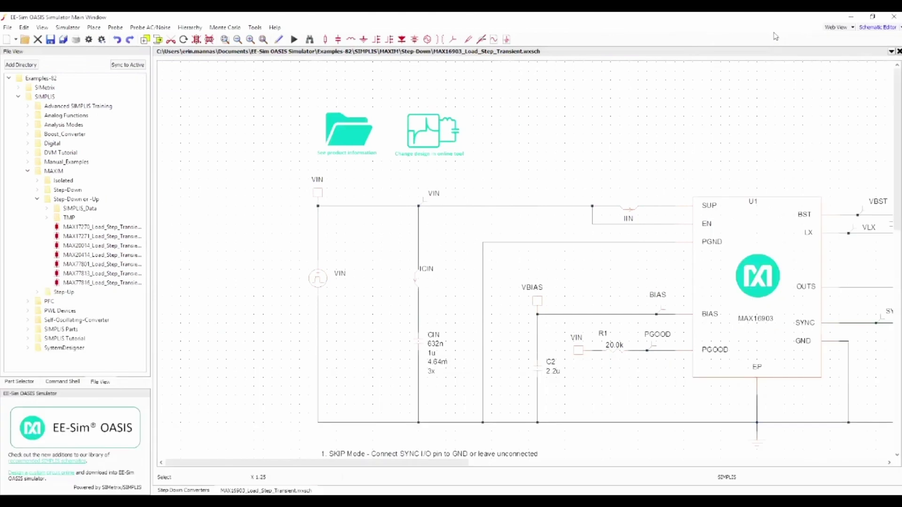
click(294, 40)
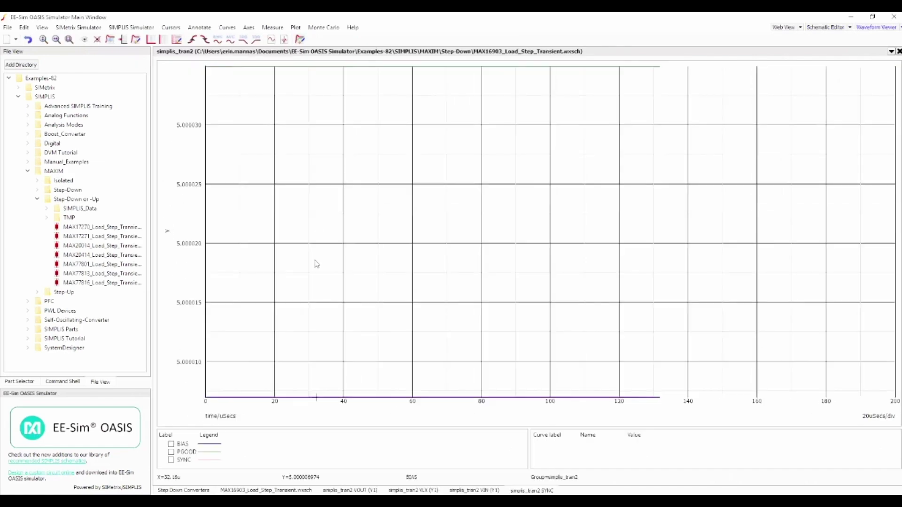
click(366, 491)
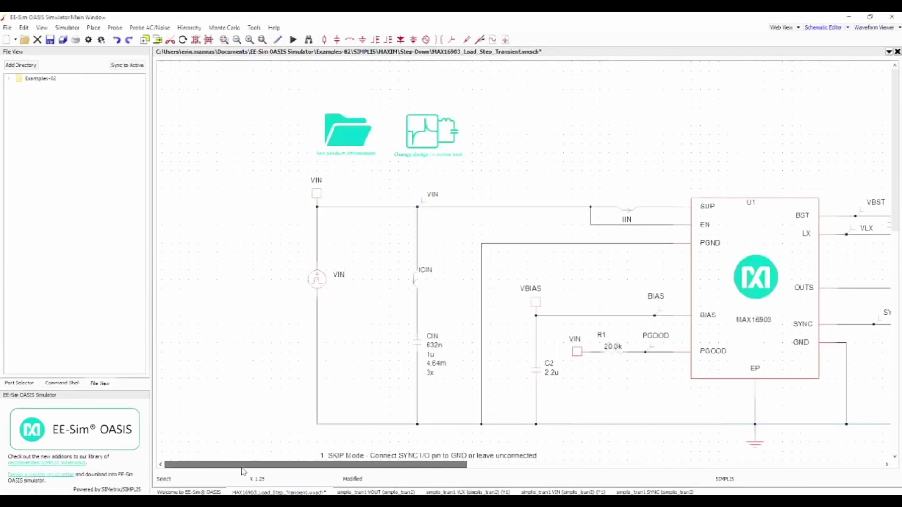
Step: Set LOAD1's Pulsed Current to {CurrentSteps} and its Source Resistance to 5
drag(242, 468, 406, 492)
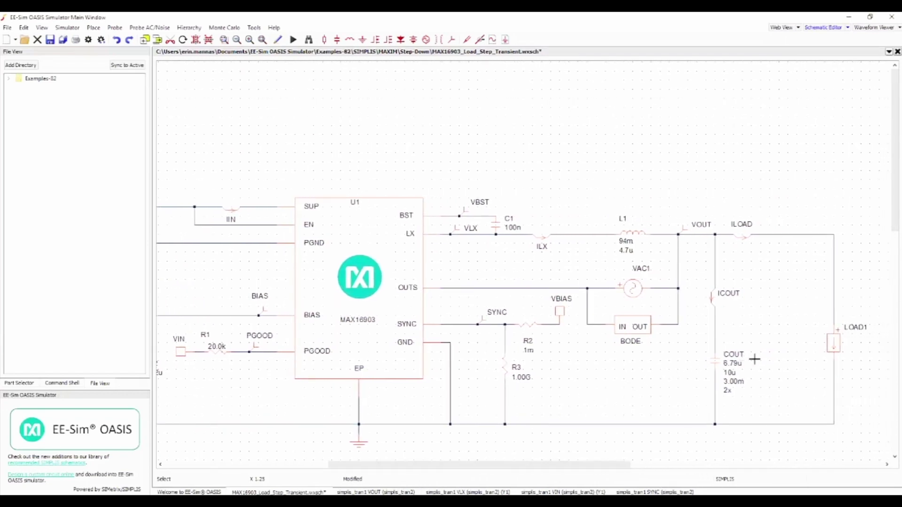
double_click(836, 343)
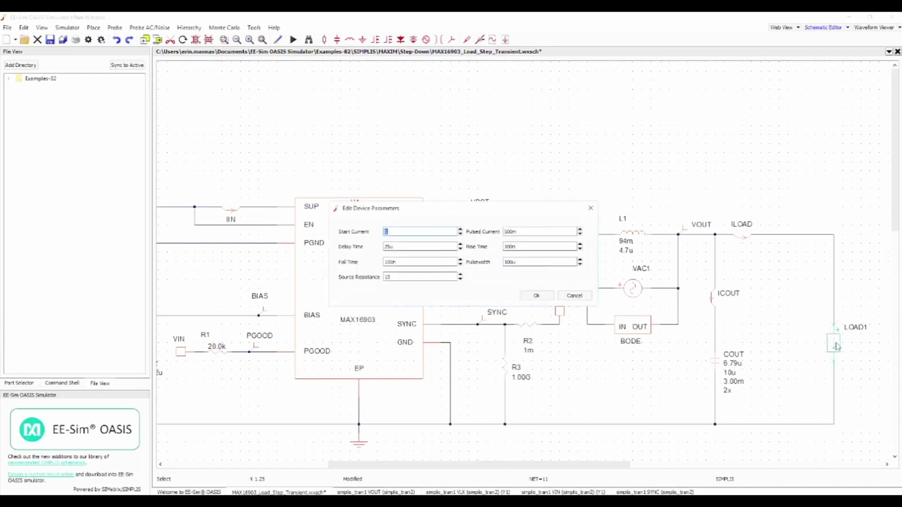
drag(530, 231, 502, 234)
text(1)
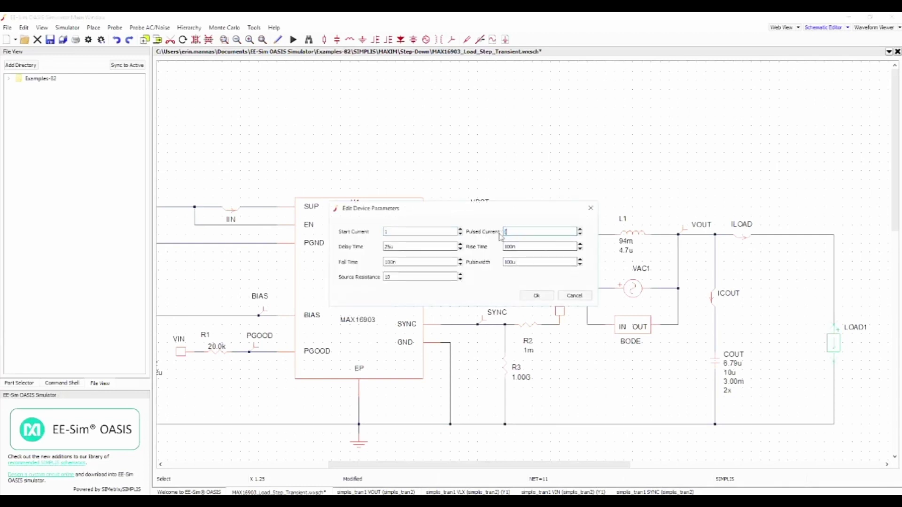
text(CurrentSteps)
drag(414, 278, 383, 282)
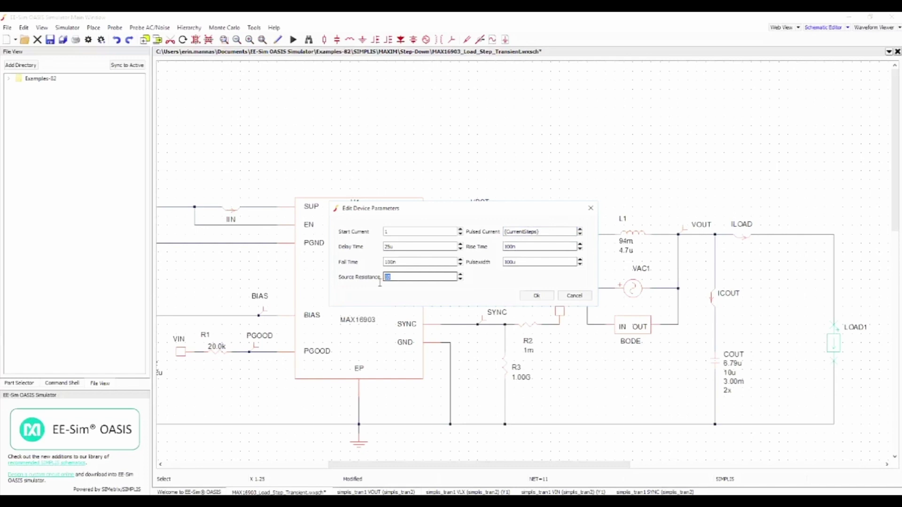
text(5)
click(536, 296)
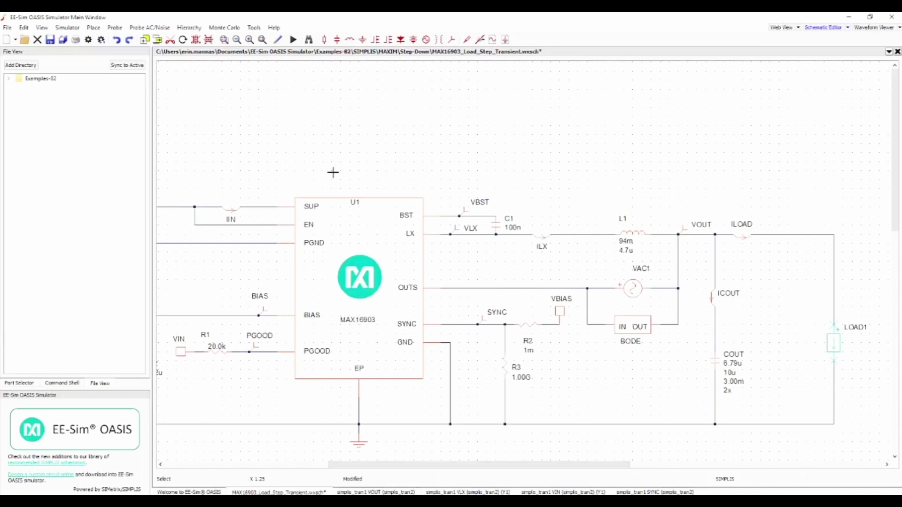
Step: Set up a multi-step analysis on parameter CurrentSteps using List mode
click(68, 28)
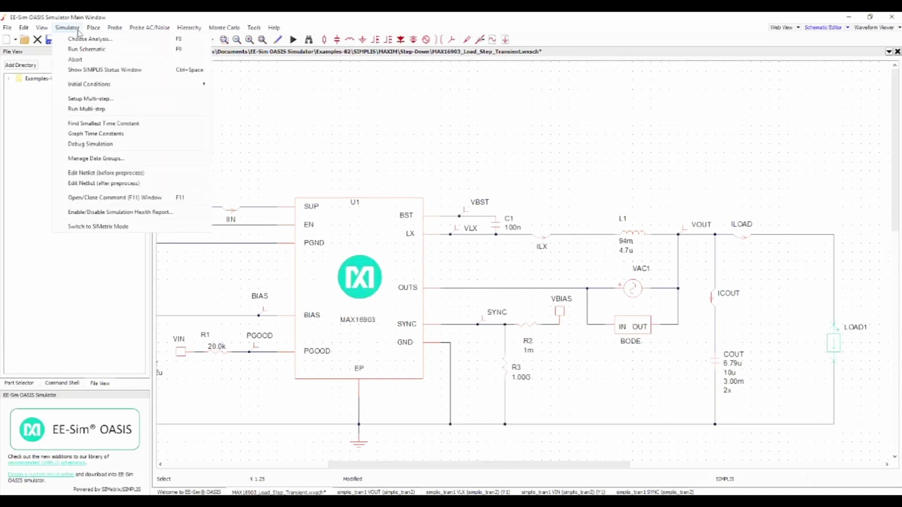
click(79, 99)
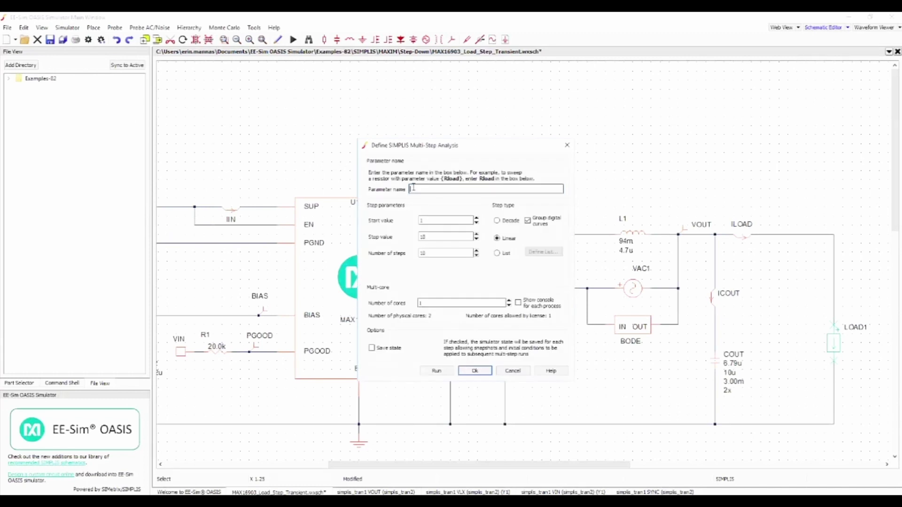
text(CurrentSteps)
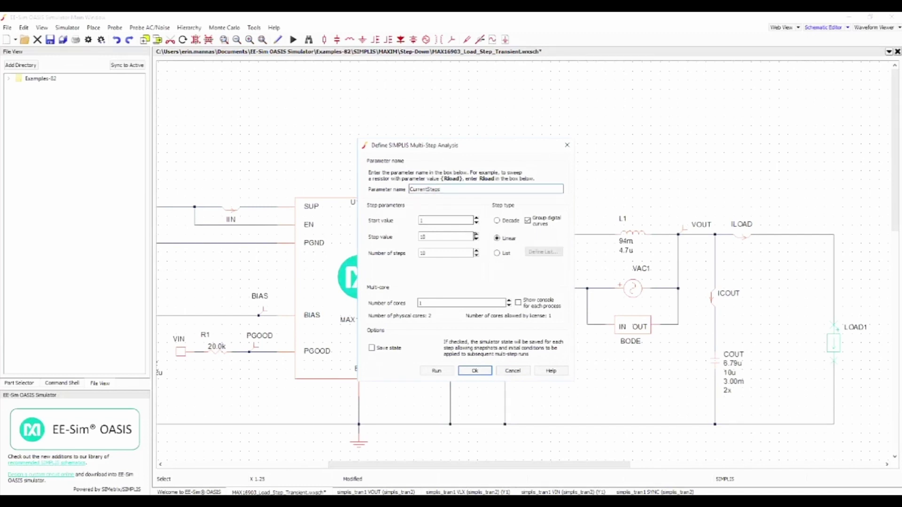
click(496, 254)
Step: Define the step list 1, 2, 3, confirm the setup, and run the multi-step simulation
click(535, 253)
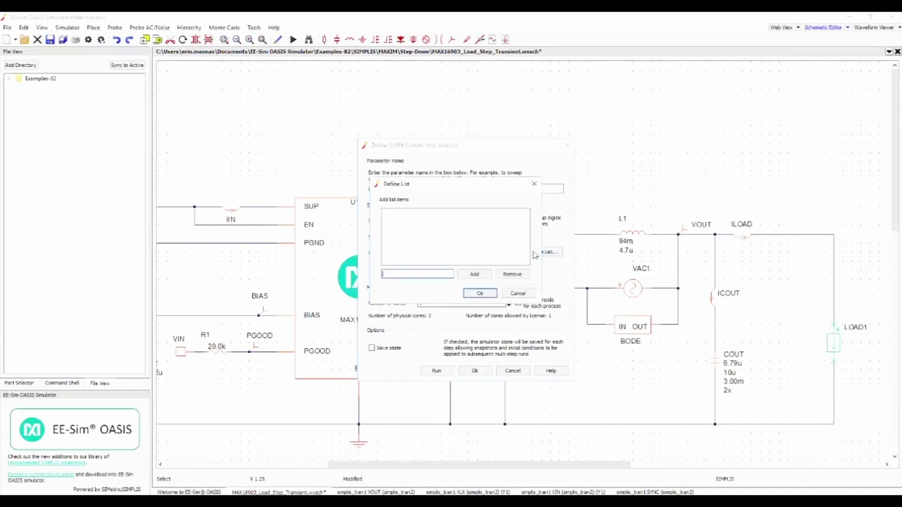
click(432, 273)
text(1)
click(474, 275)
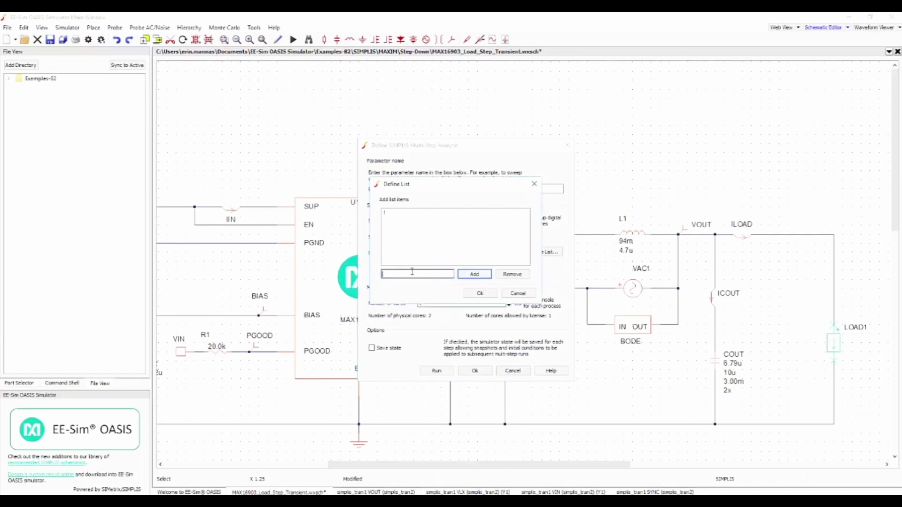
text(2)
click(474, 274)
text(3)
click(476, 277)
click(480, 294)
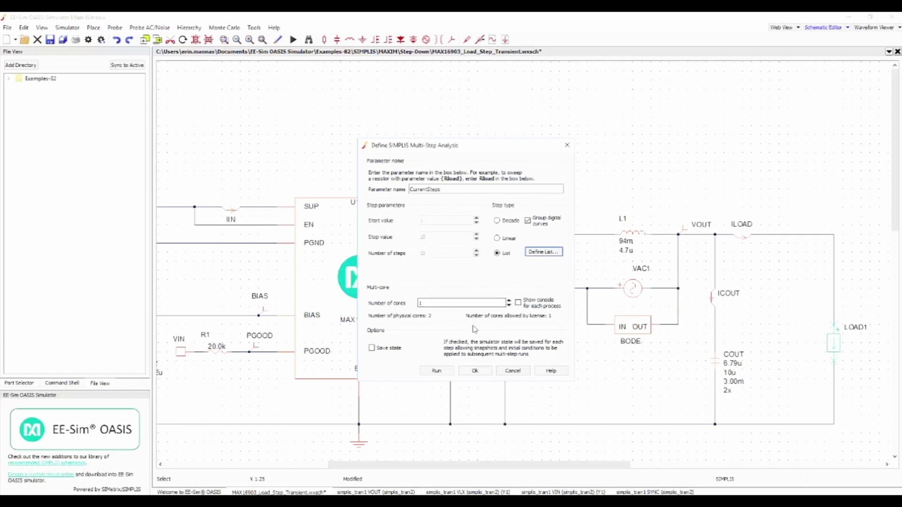
click(475, 371)
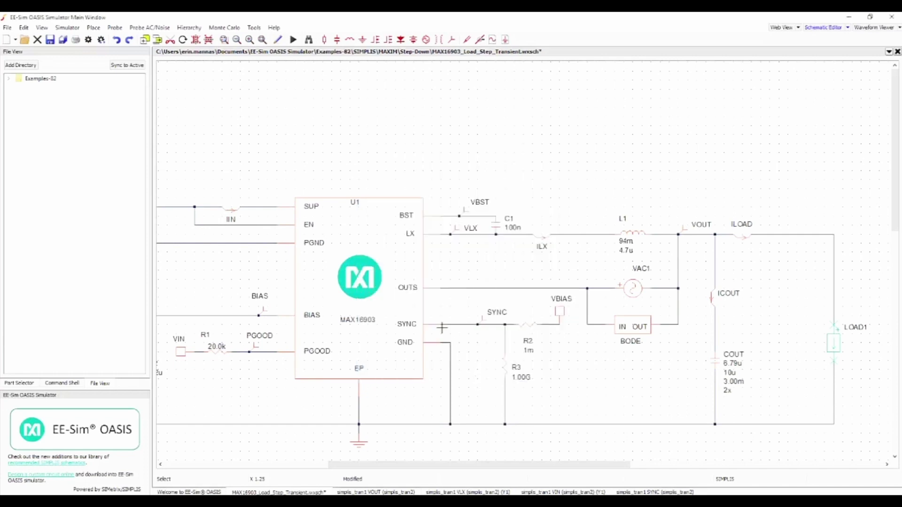
click(78, 30)
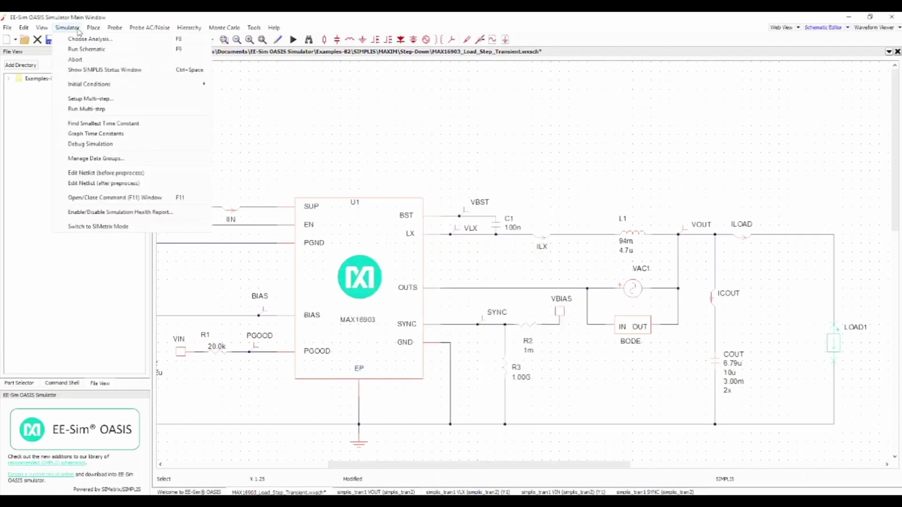
click(69, 110)
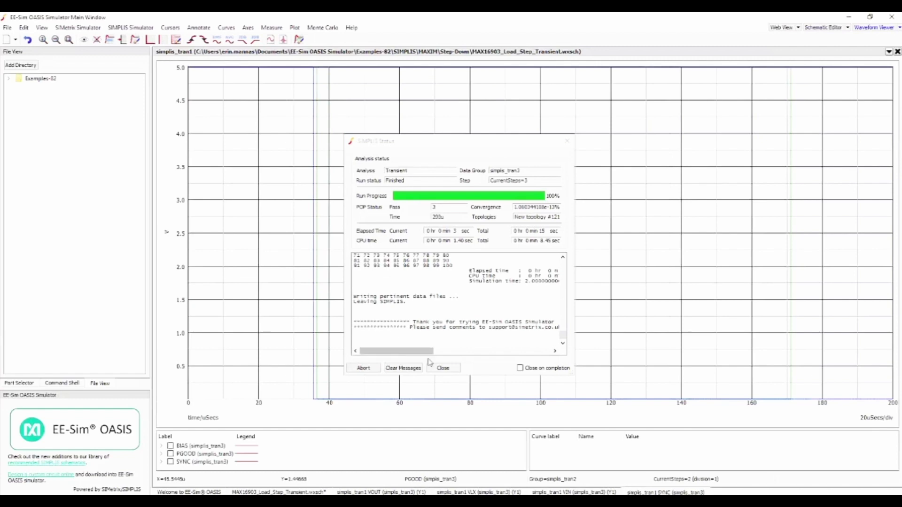
Step: Close the SIMPLIS Status report, view ILOAD and VOUT for the three steps, then return to MAX16903
click(449, 369)
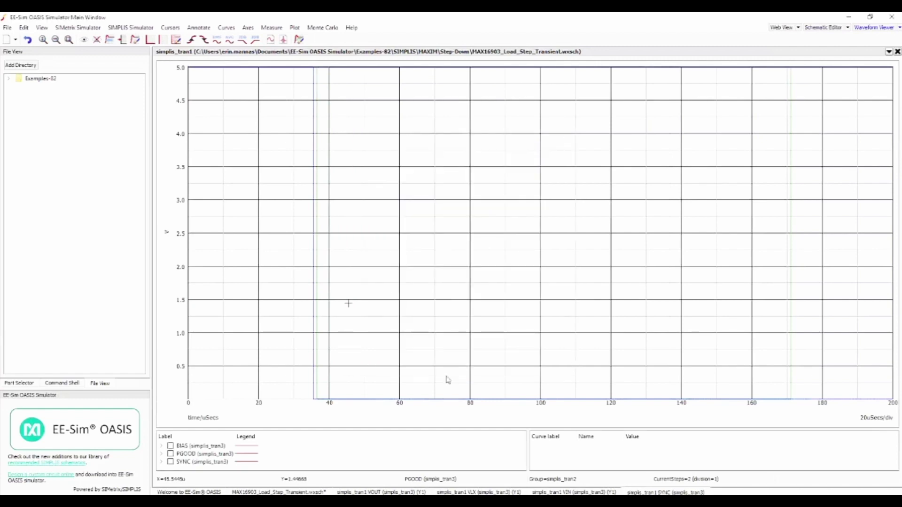
click(402, 492)
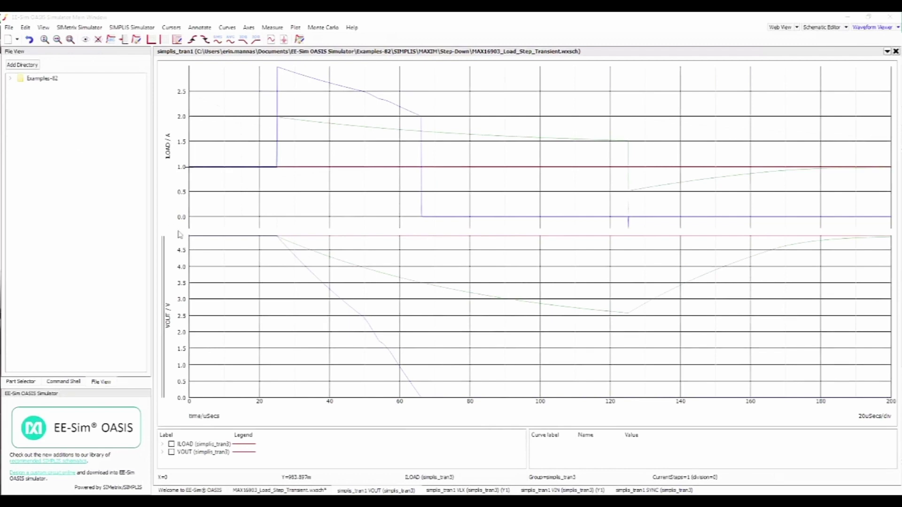
click(276, 490)
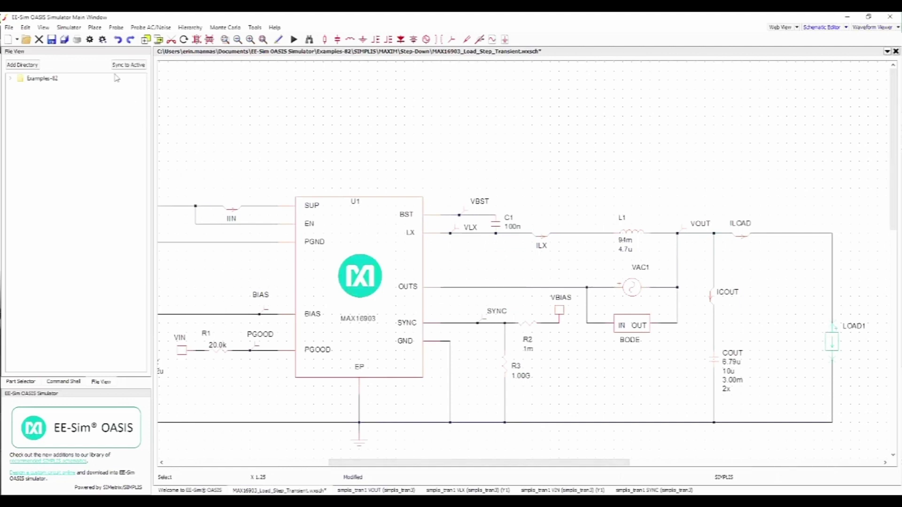
Step: Place a US-style multi-level capacitor C3 to the right of COUT
click(93, 28)
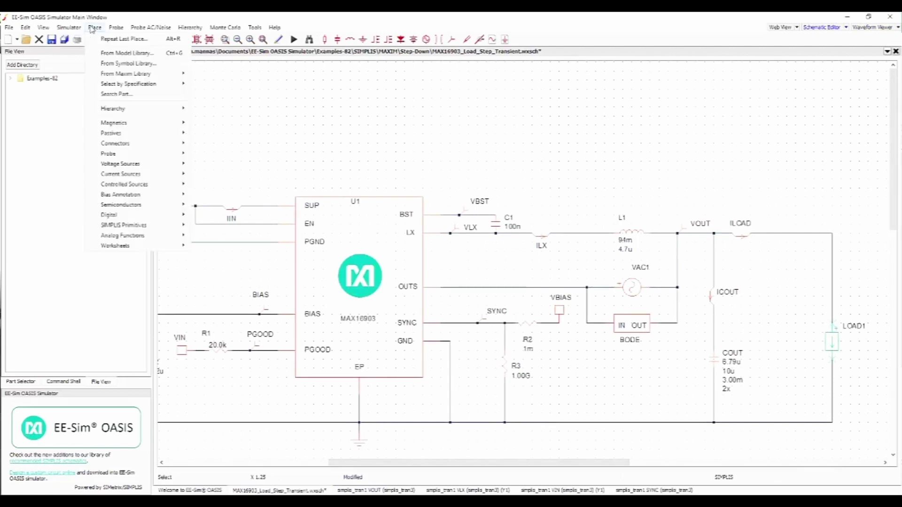
mouse_move(97, 135)
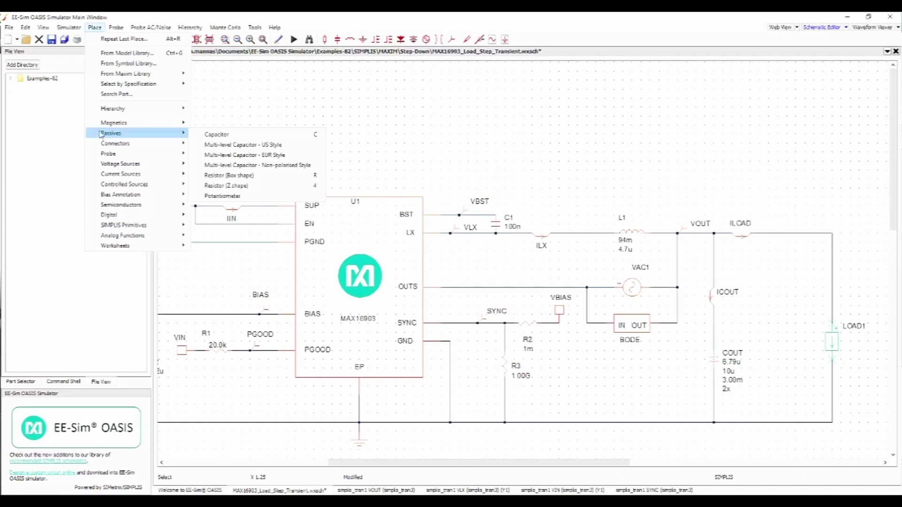
click(200, 148)
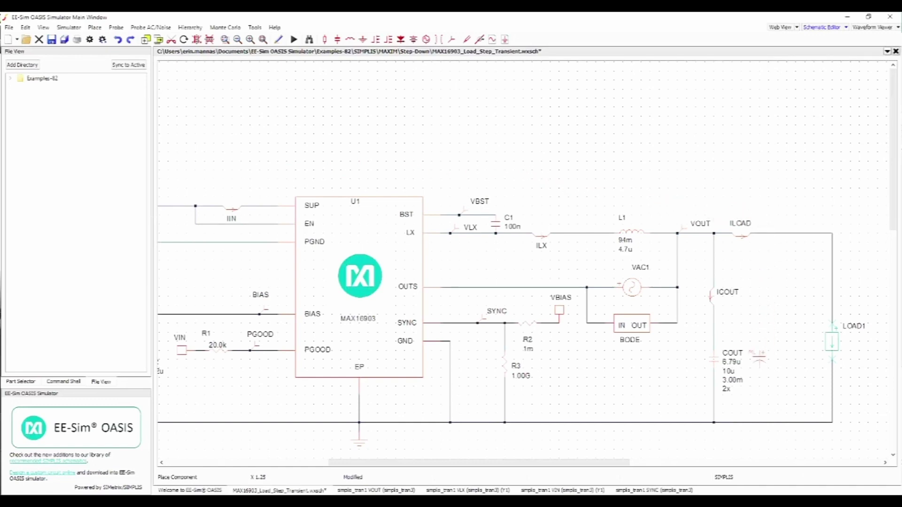
click(765, 347)
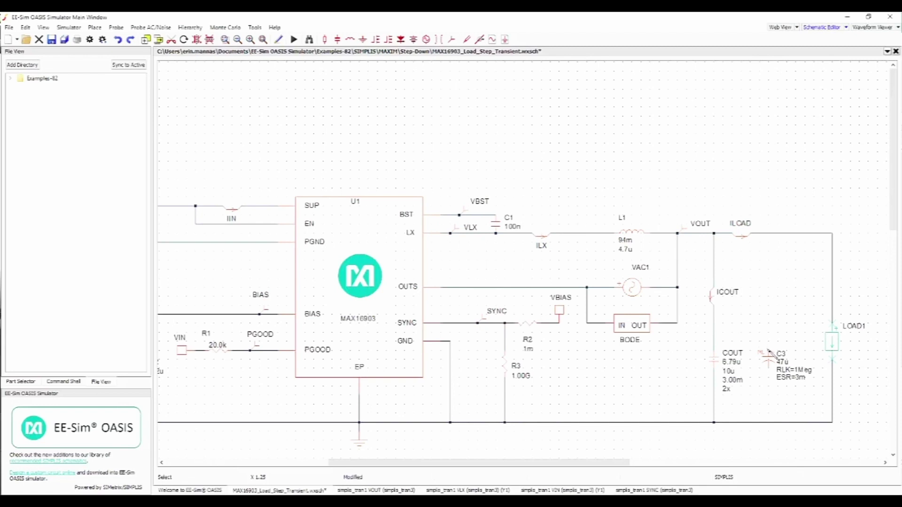
Step: Wire C3's top to the COUT output node and its bottom to ground
key(F3)
click(769, 333)
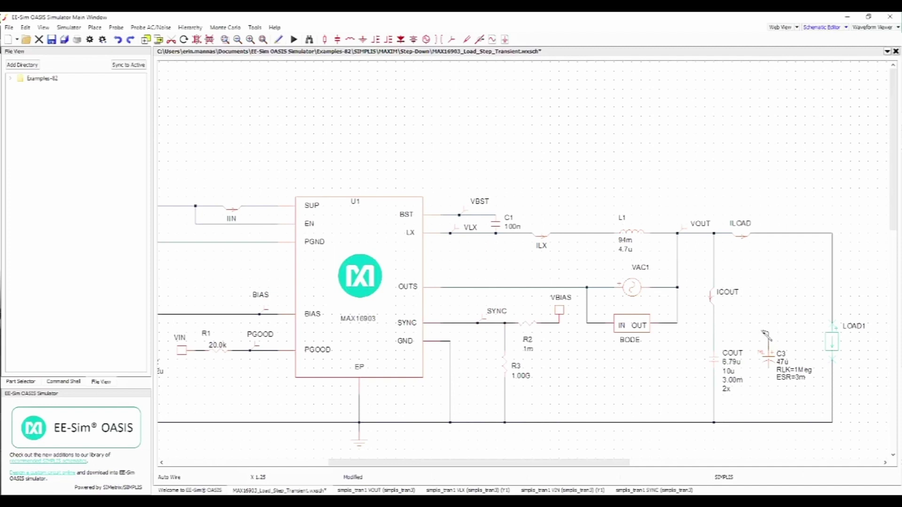
click(714, 333)
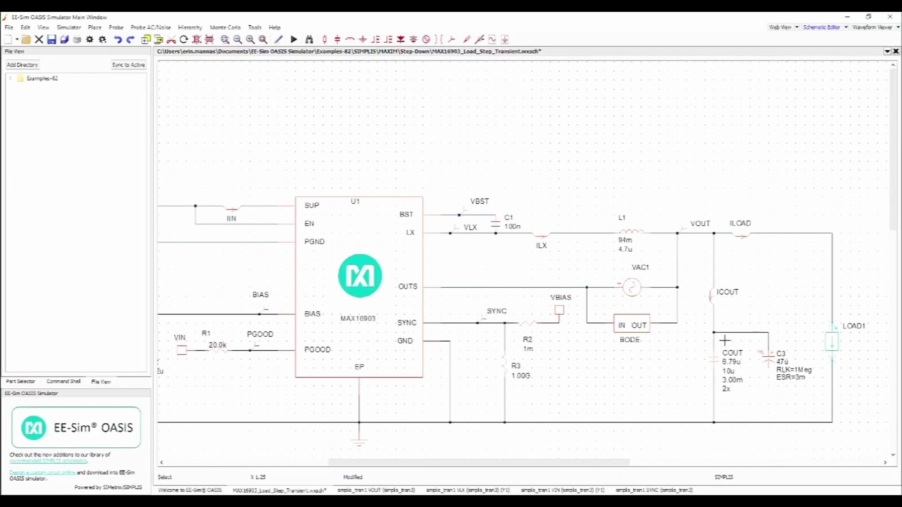
key(F3)
click(769, 376)
click(769, 423)
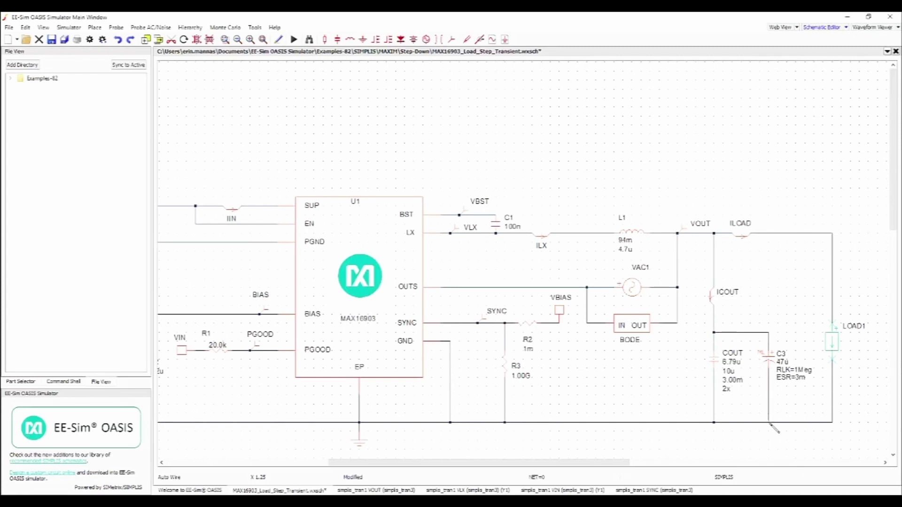